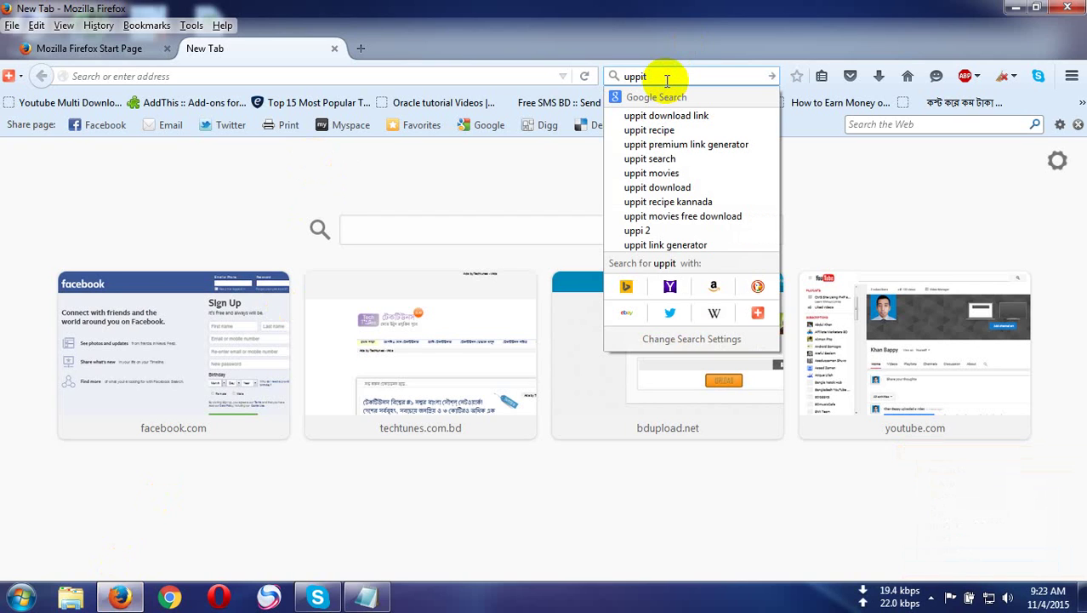
# - Search the web for "uppit" and "bd upload" in separate tabs and open the UppIT and BDUpload.Net sites
pyautogui.press('Return')
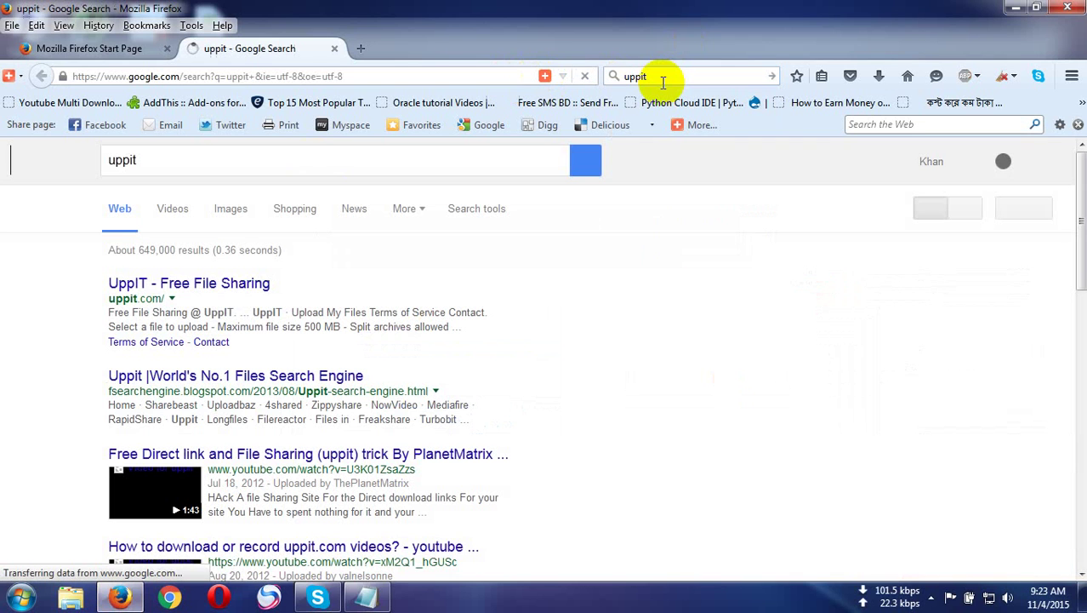
pyautogui.click(168, 292)
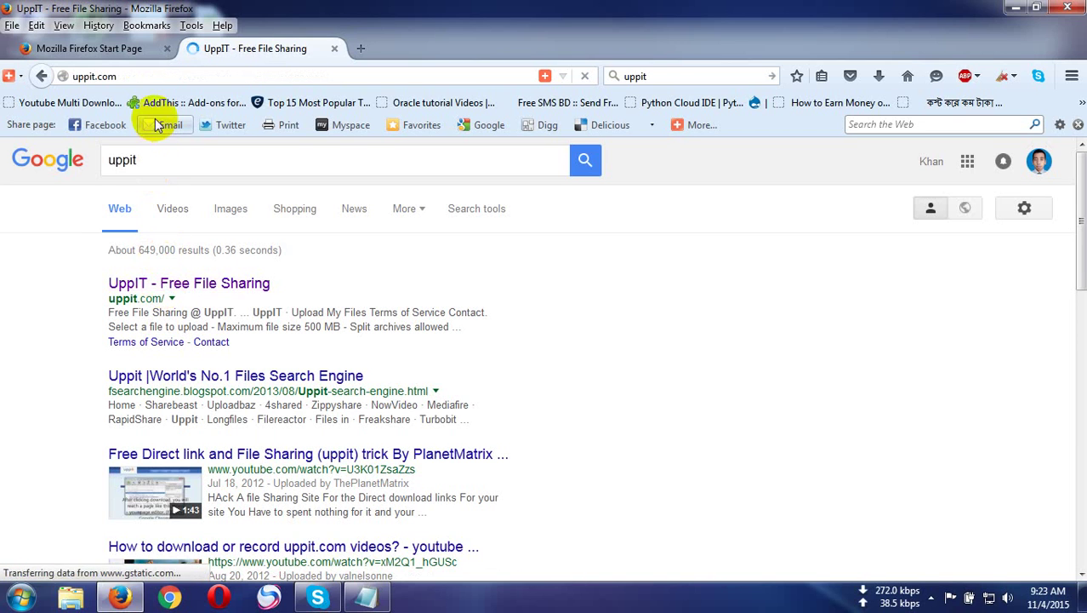
pyautogui.click(125, 51)
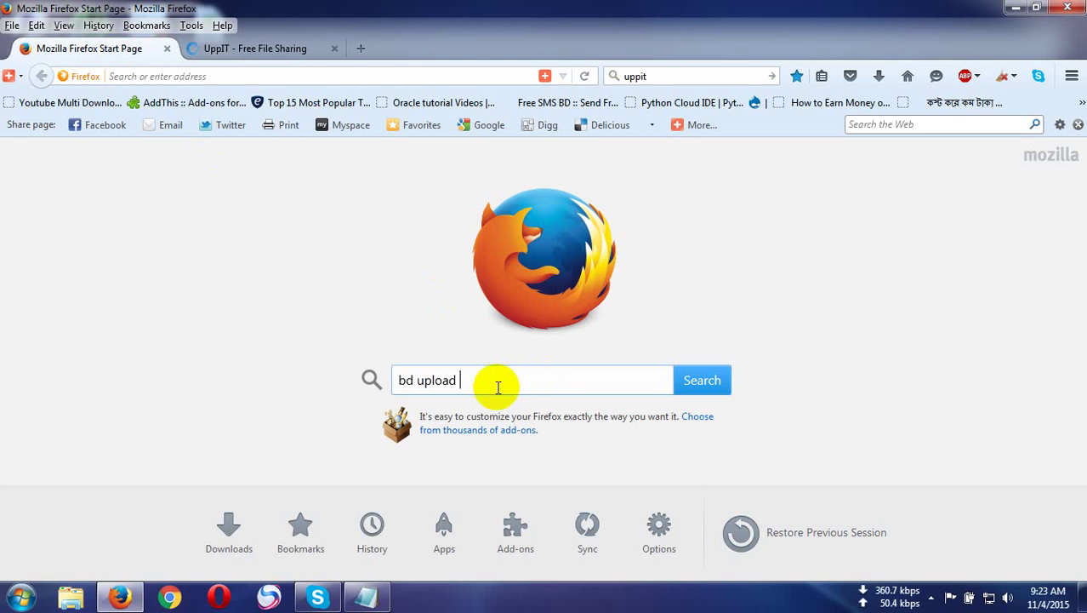
pyautogui.click(694, 386)
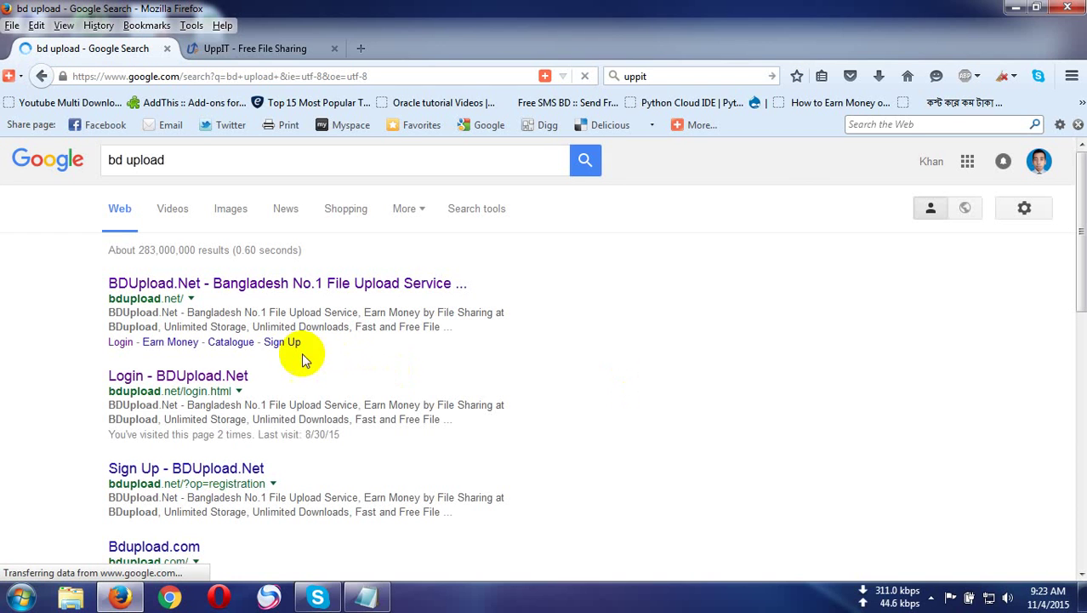
pyautogui.click(207, 289)
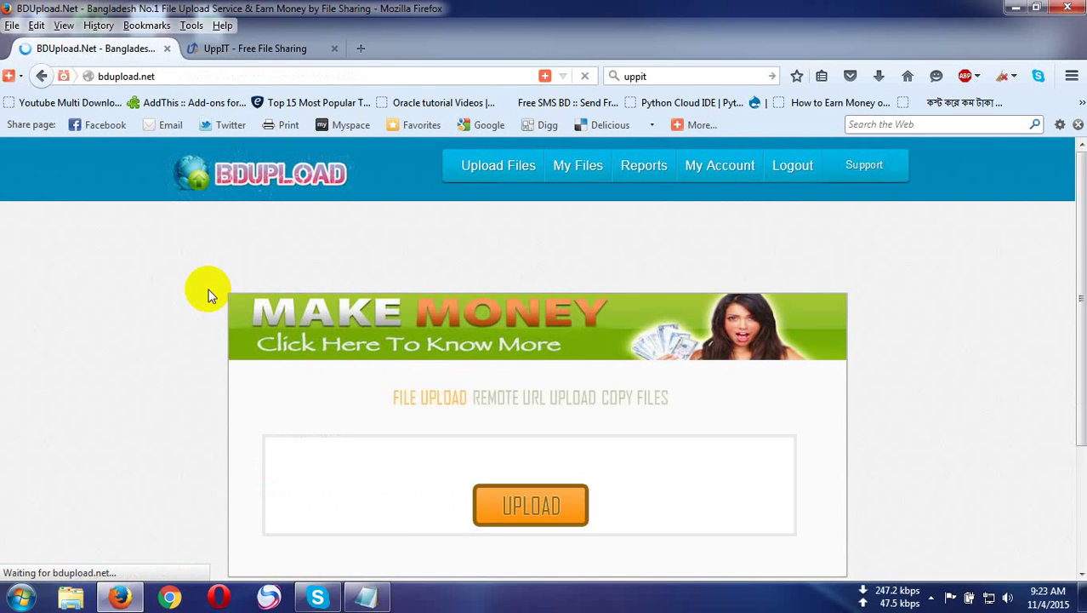
# - Log out of the BDUpload account and upload the résumé PDF from the Desktop folder as a guest
pyautogui.click(793, 169)
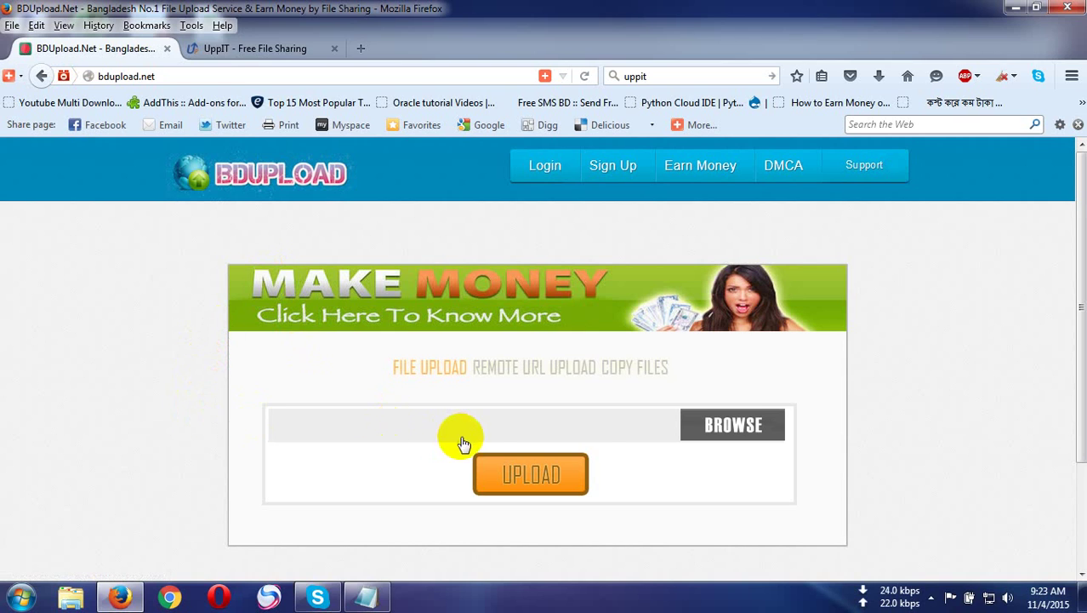
pyautogui.click(754, 435)
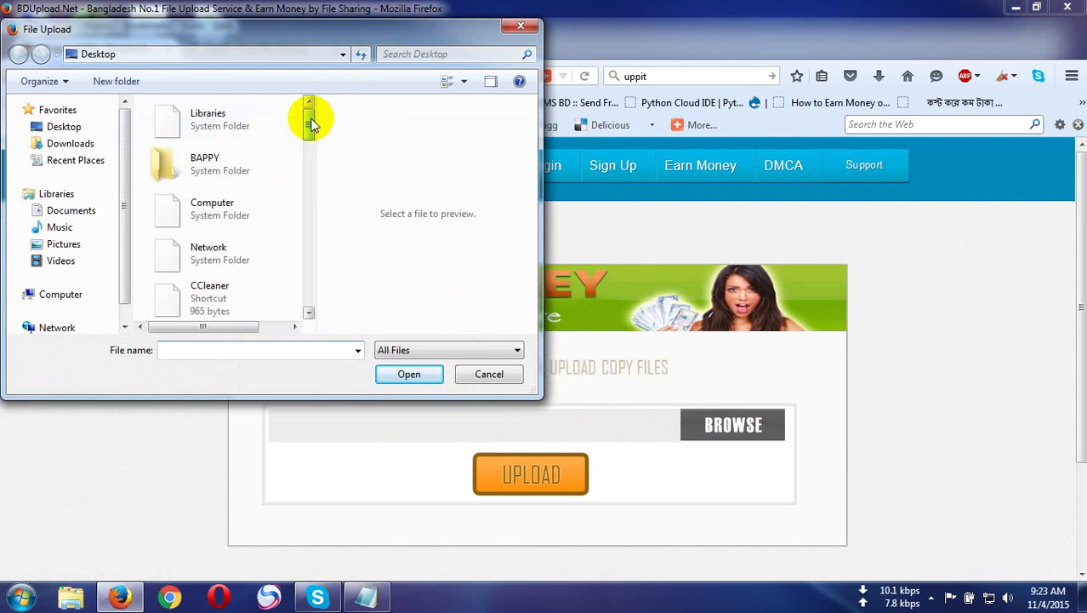
pyautogui.moveTo(310, 121); pyautogui.dragTo(315, 266)
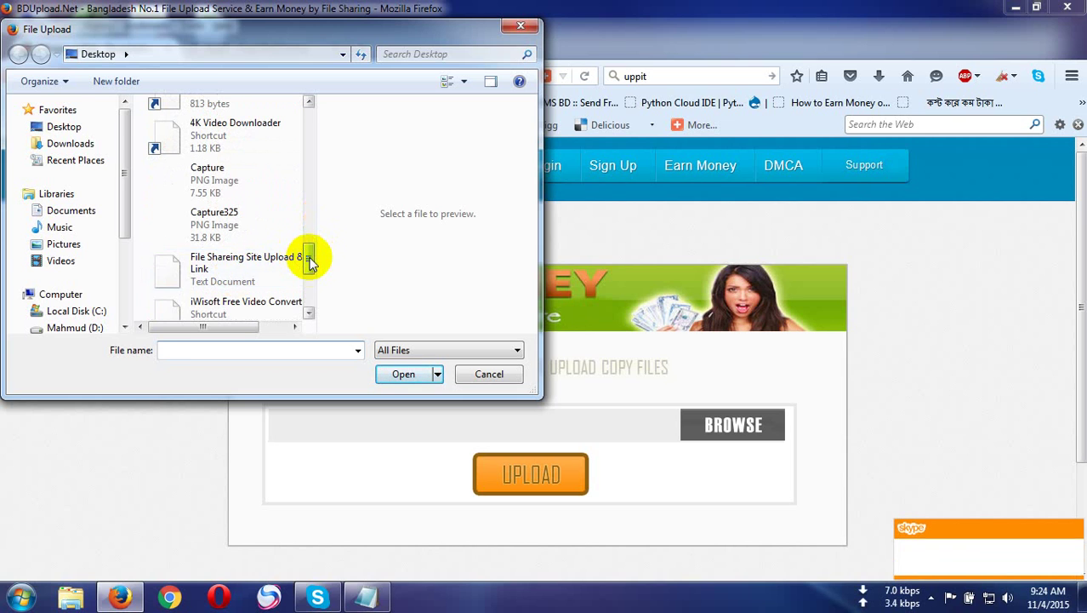
pyautogui.moveTo(309, 261); pyautogui.dragTo(311, 282)
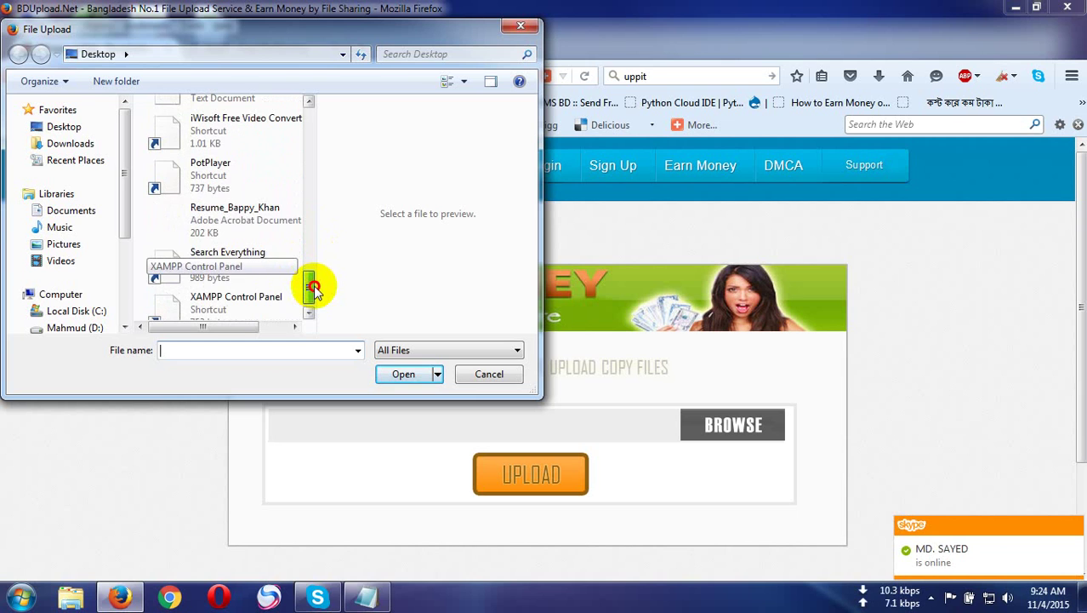
pyautogui.click(239, 223)
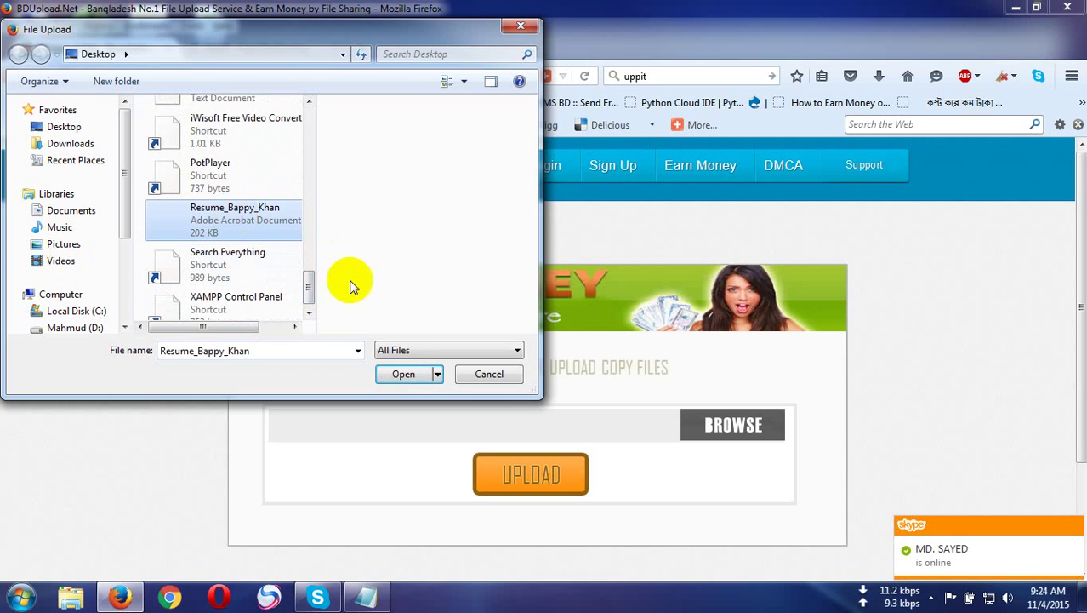
pyautogui.click(400, 374)
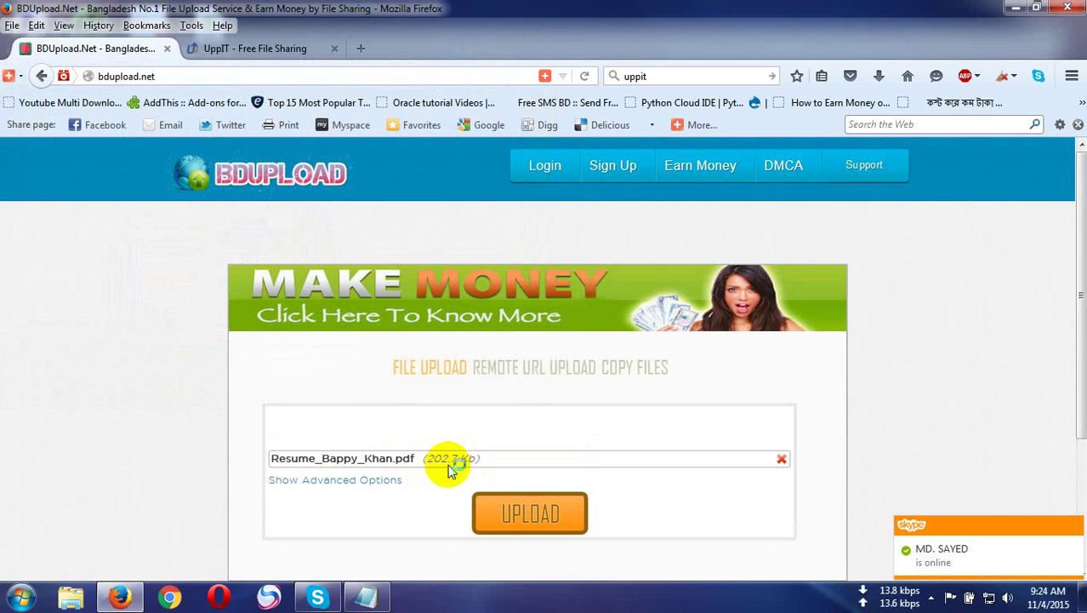
pyautogui.click(518, 506)
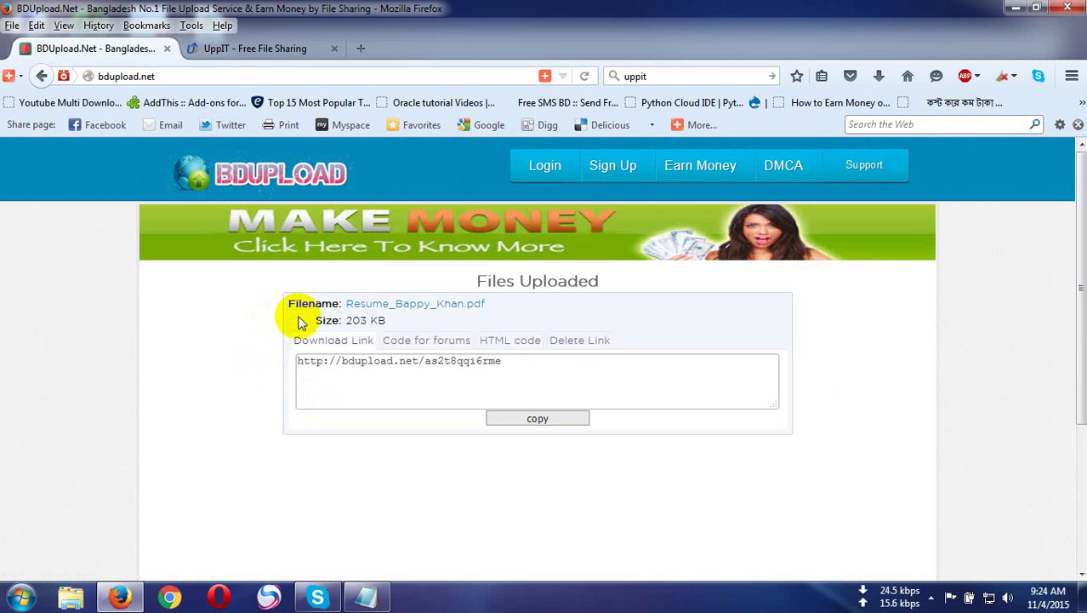
# - Copy the BDUpload download link of the uploaded résumé and launch Opera
pyautogui.click(531, 419)
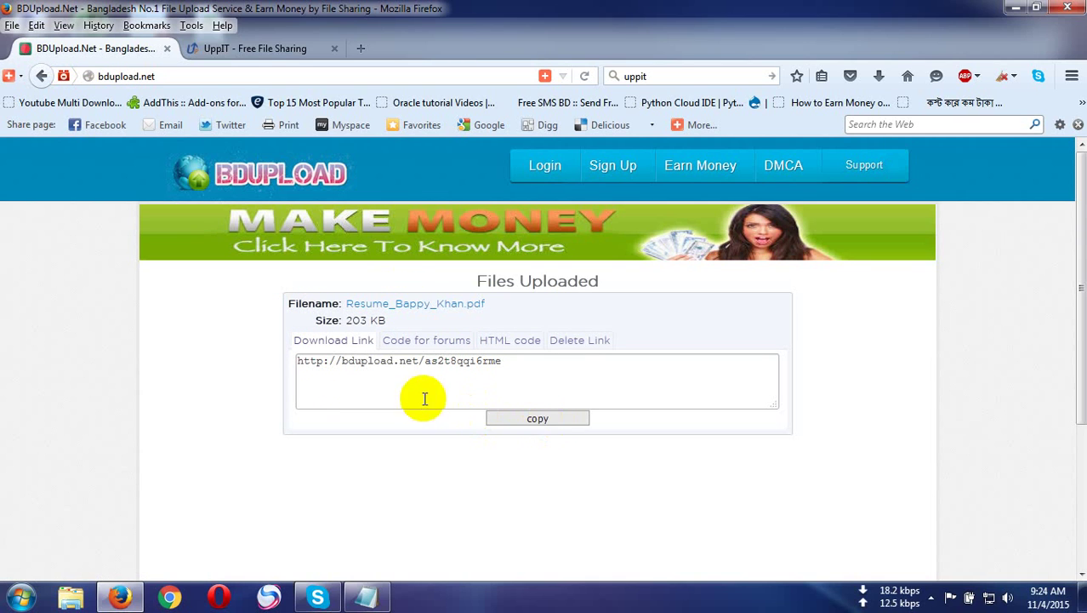
pyautogui.click(299, 355)
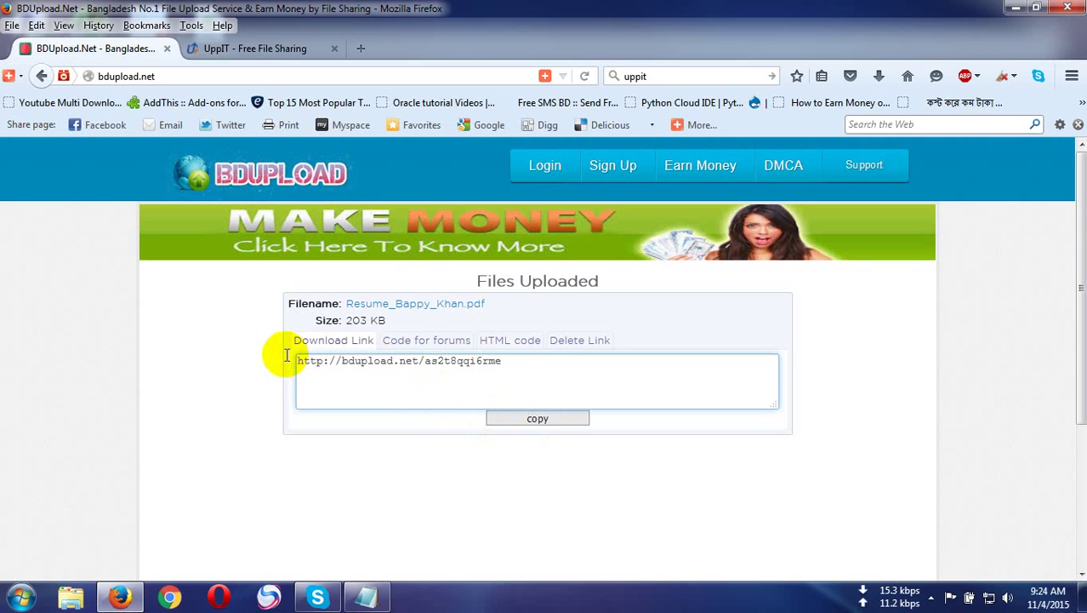
pyautogui.moveTo(552, 363); pyautogui.dragTo(280, 367)
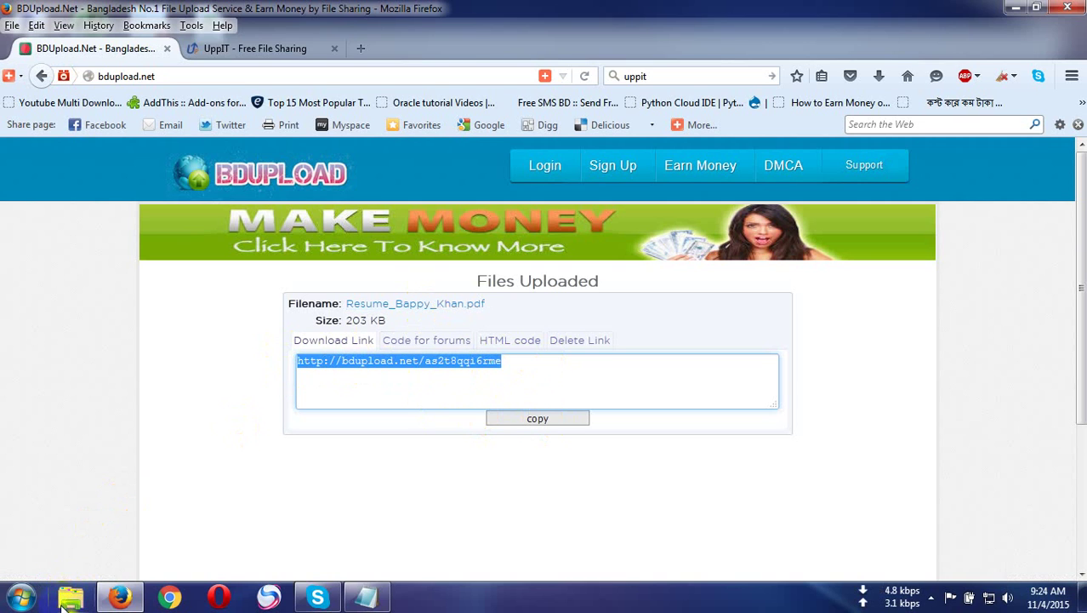
pyautogui.click(219, 595)
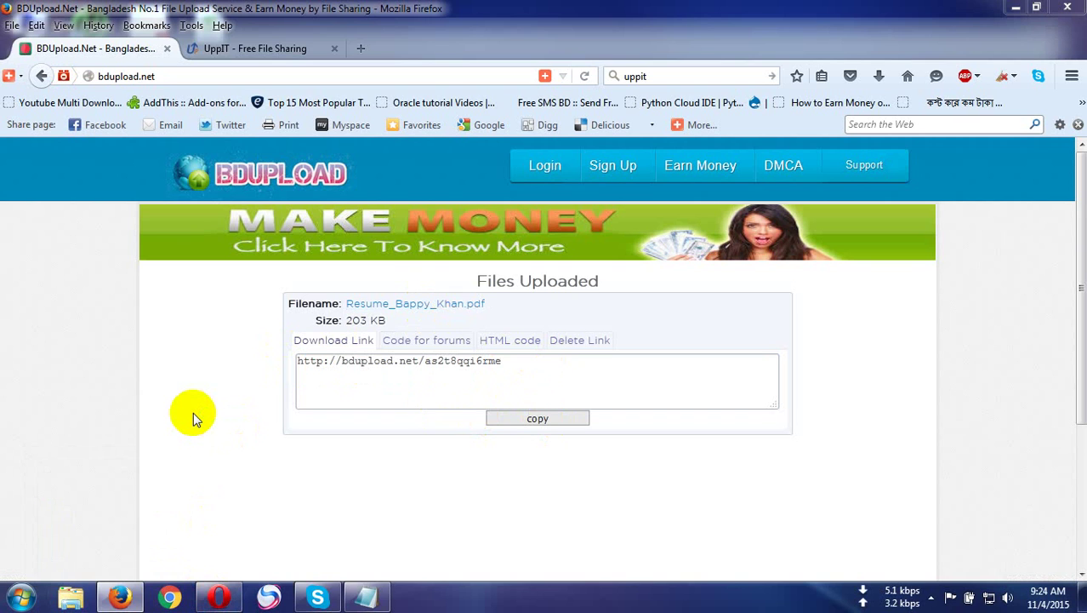
# - Upload the same résumé PDF from the Desktop folder to UppIT in Firefox
pyautogui.click(245, 48)
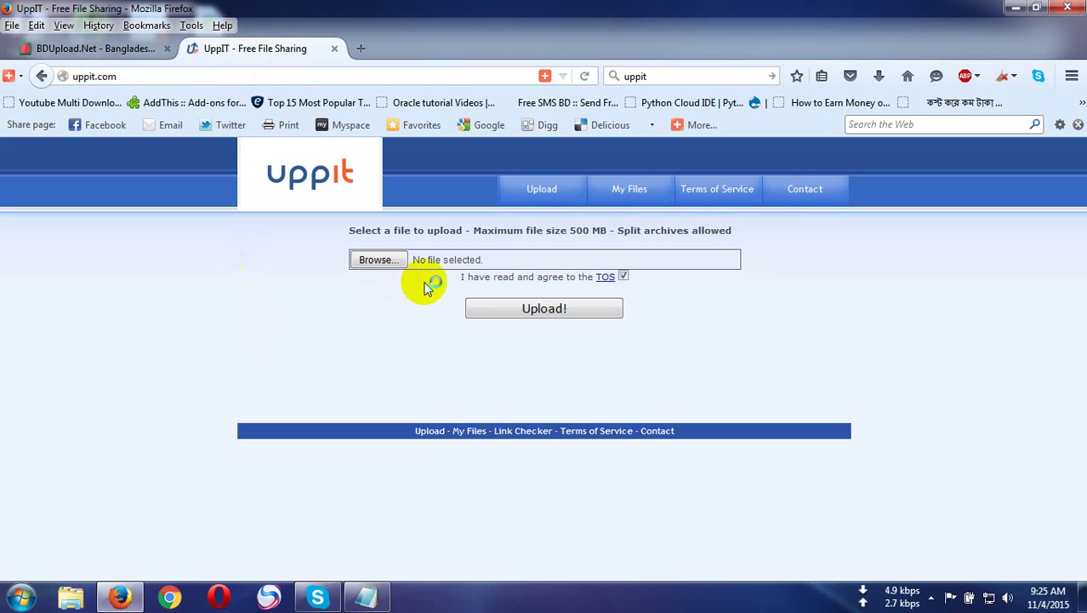
pyautogui.click(375, 261)
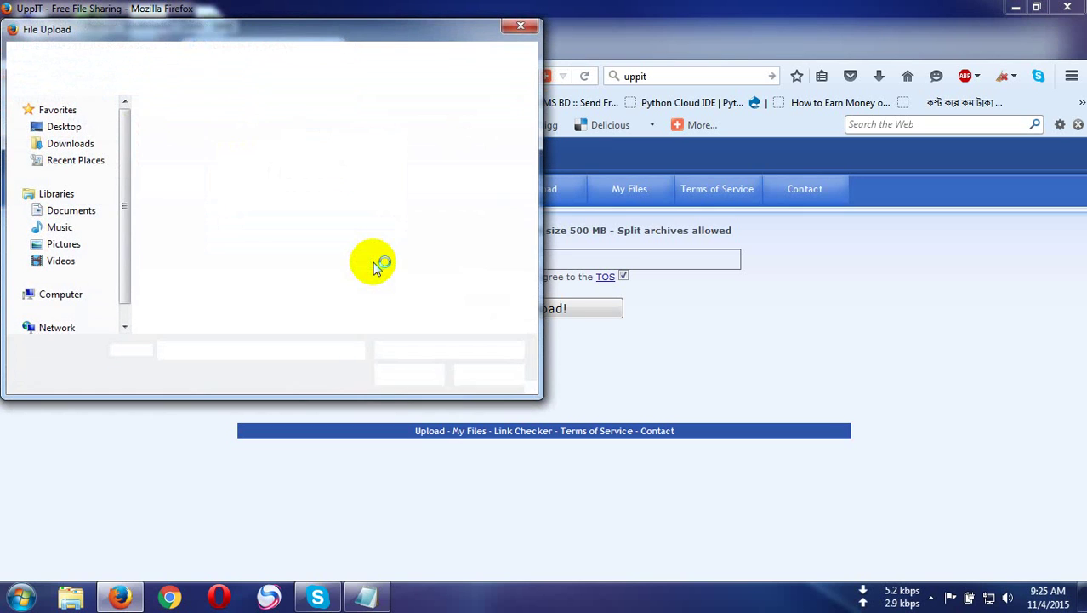
pyautogui.moveTo(308, 126); pyautogui.dragTo(316, 310)
pyautogui.click(274, 207)
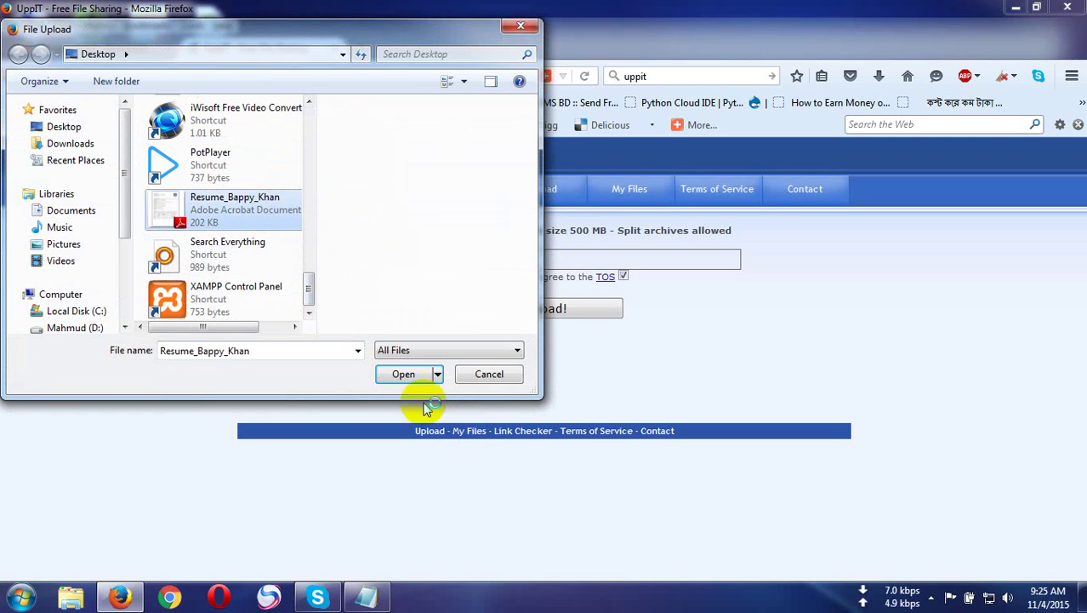
pyautogui.click(418, 372)
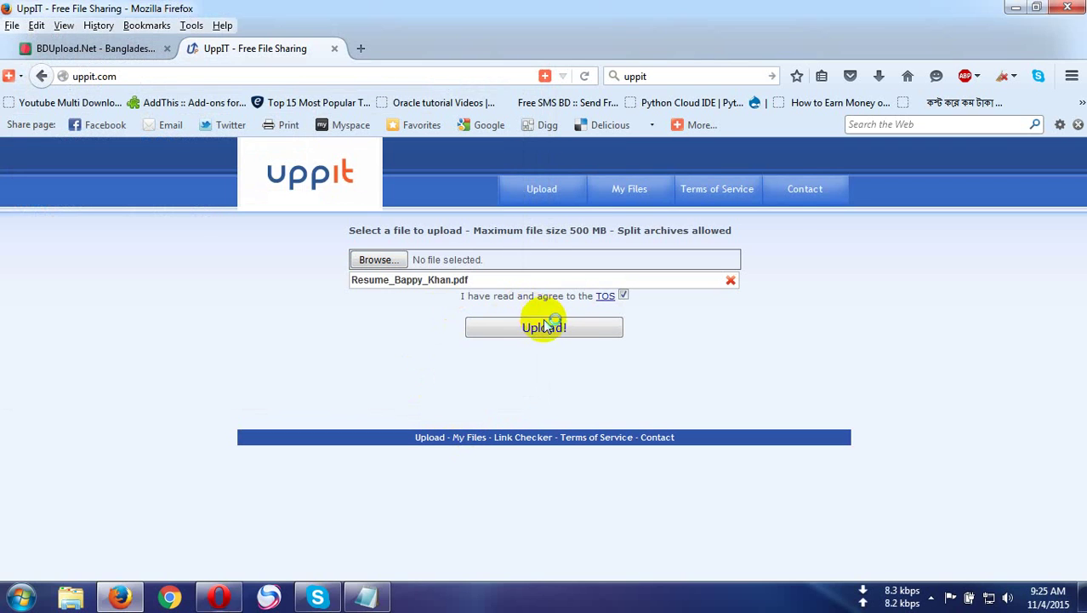
pyautogui.click(545, 327)
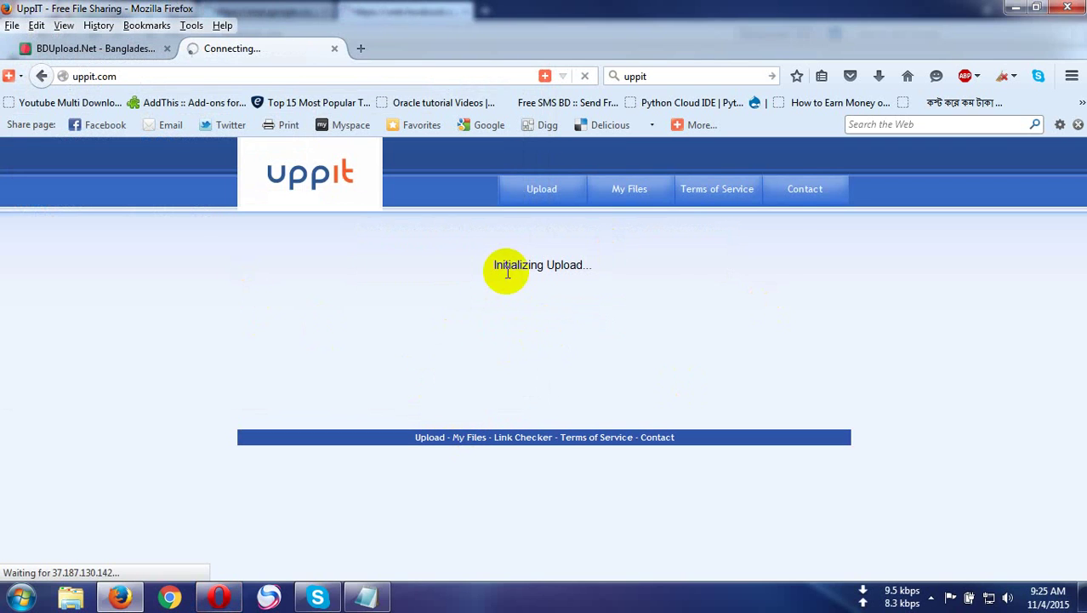
# - Switch to Opera, close its restored tabs and open the copied BDUpload download link
pyautogui.click(218, 598)
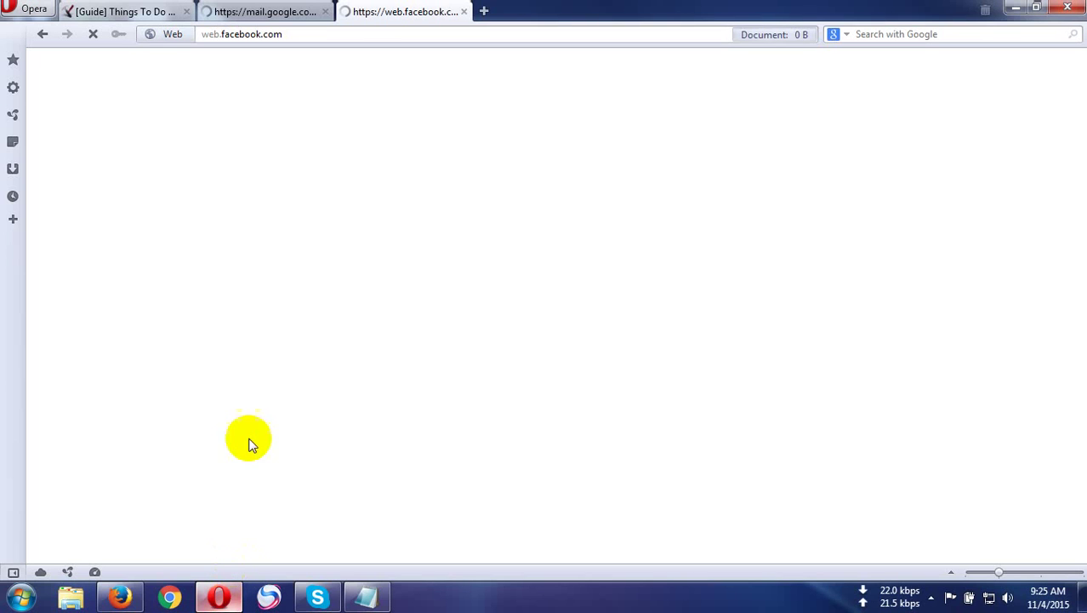
pyautogui.click(463, 11)
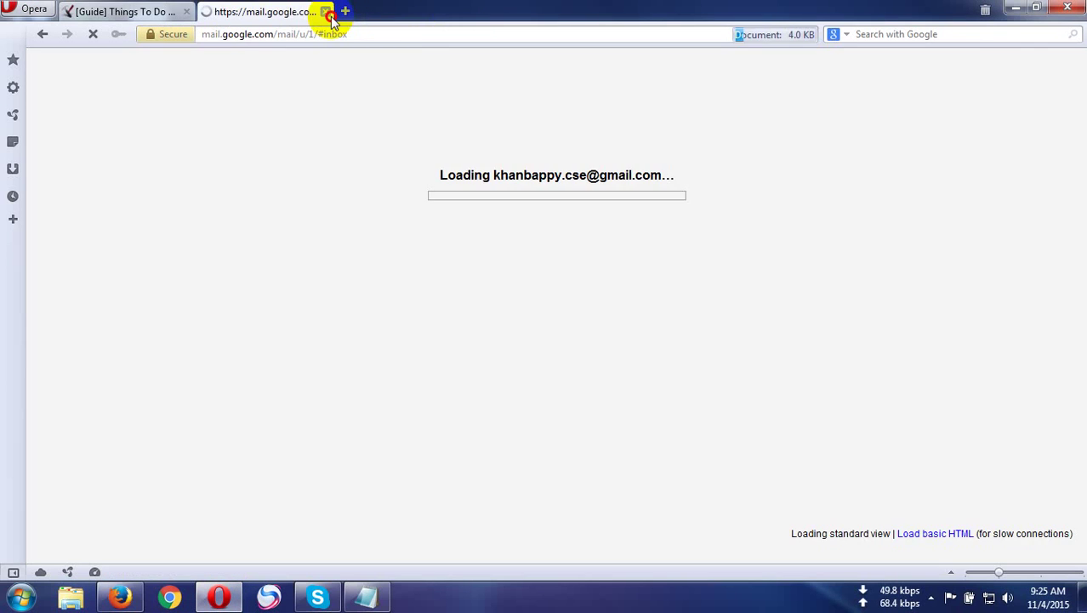
pyautogui.click(326, 11)
pyautogui.click(204, 12)
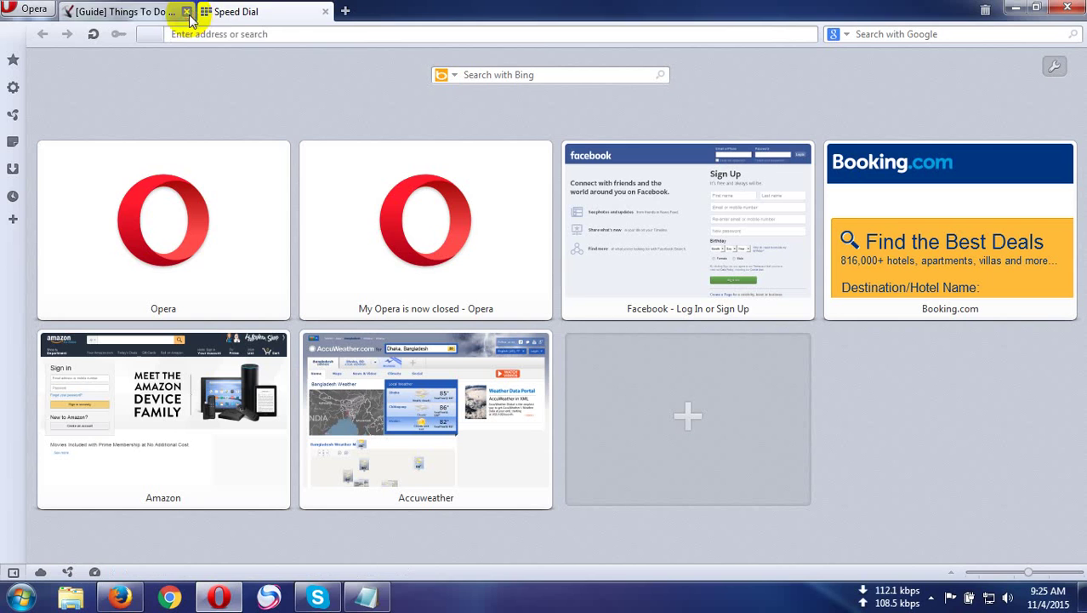
pyautogui.click(186, 12)
pyautogui.rightClick(371, 32)
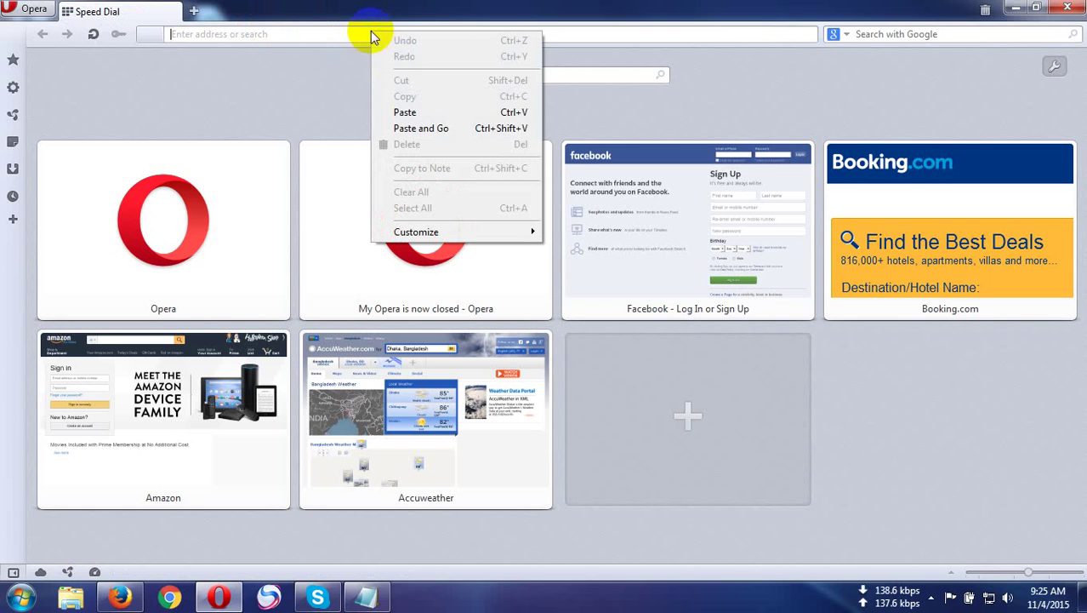
pyautogui.click(405, 131)
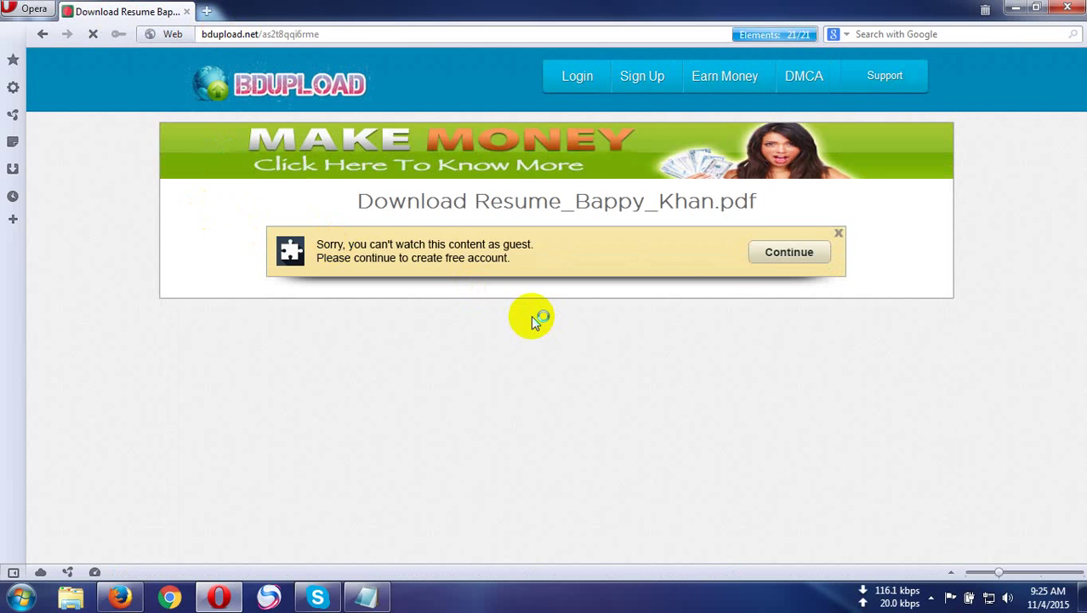
# - Return to Firefox and copy the short link of the résumé uploaded to UppIT
pyautogui.click(120, 595)
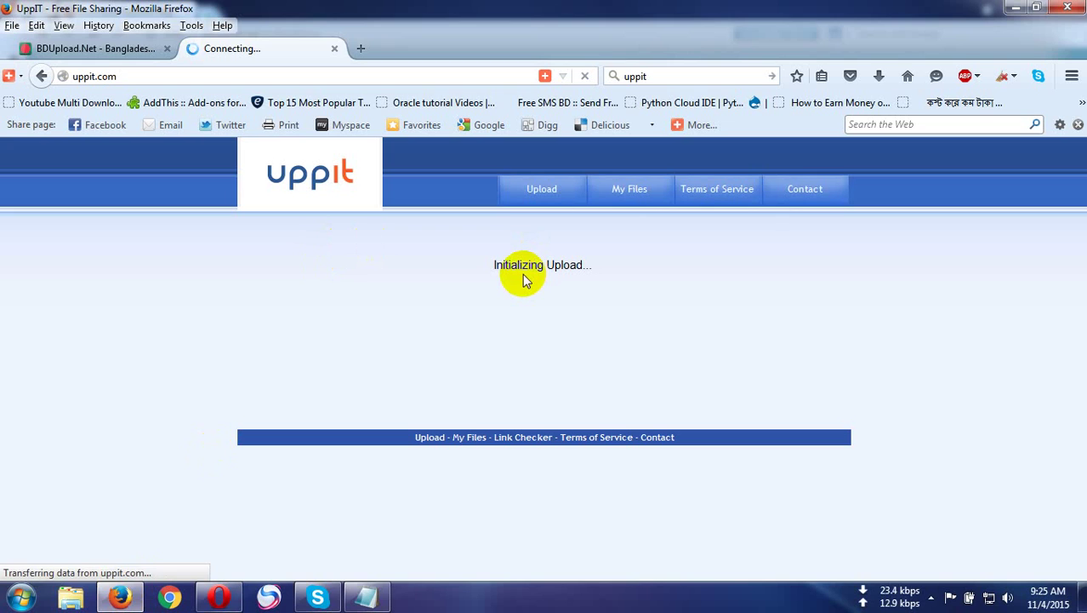
pyautogui.click(215, 598)
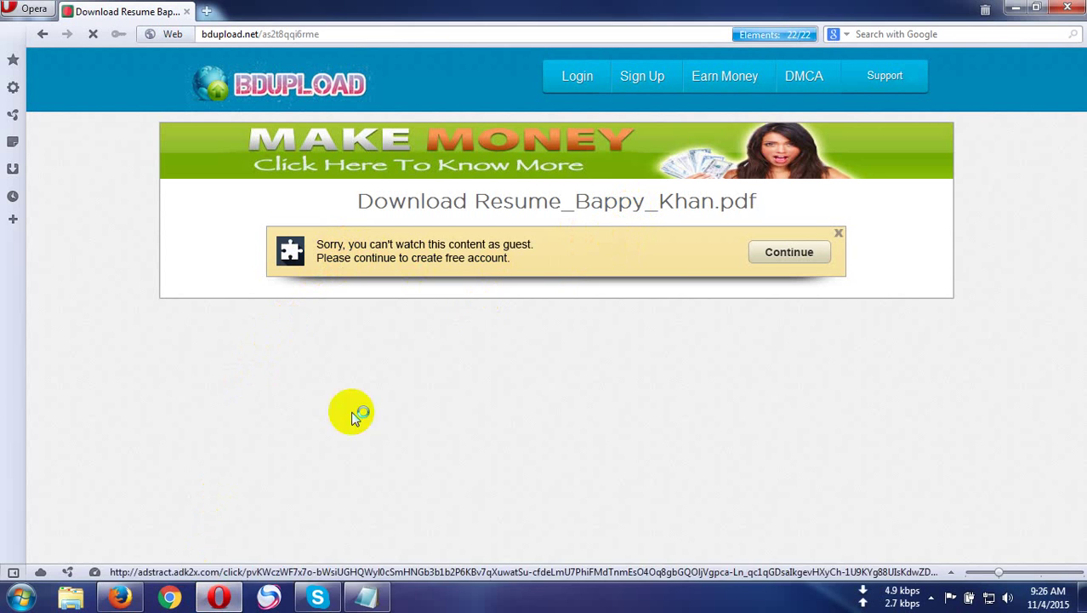
pyautogui.click(124, 598)
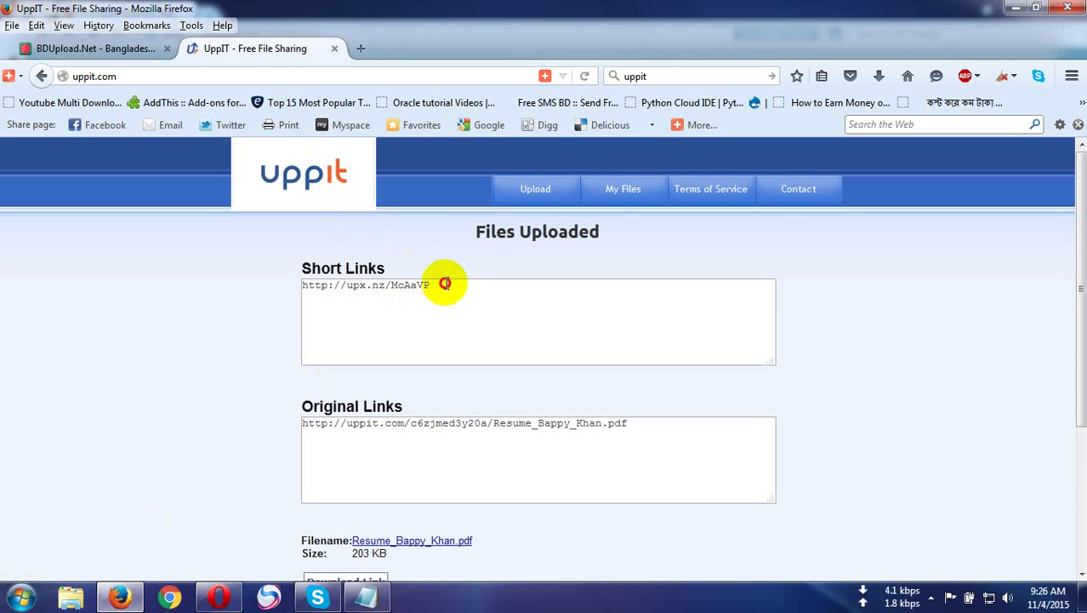
pyautogui.tripleClick(405, 286)
pyautogui.moveTo(661, 430); pyautogui.dragTo(267, 412)
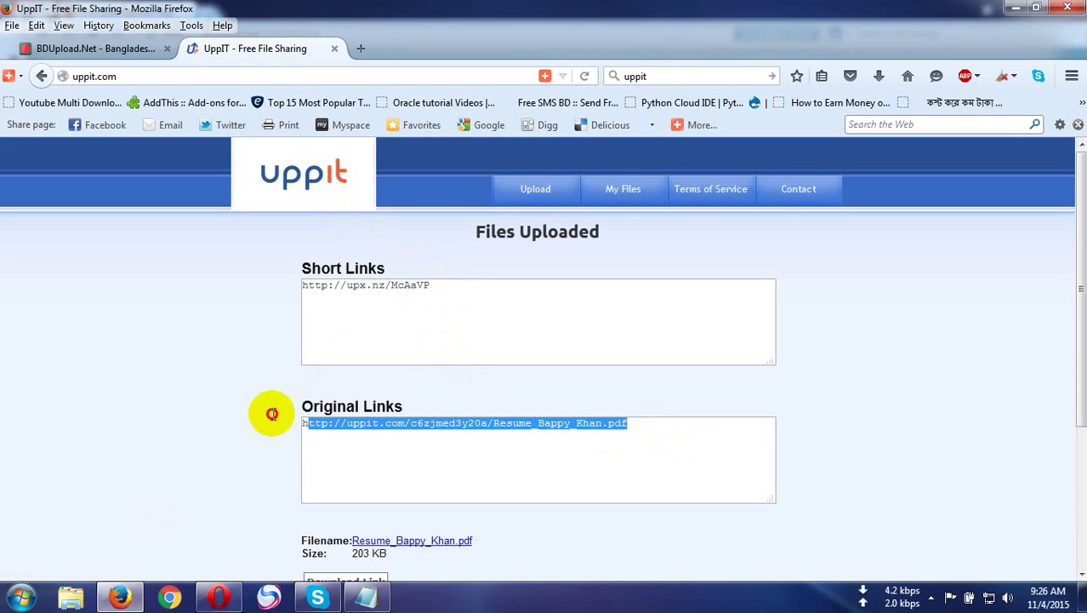
pyautogui.moveTo(442, 291); pyautogui.dragTo(287, 282)
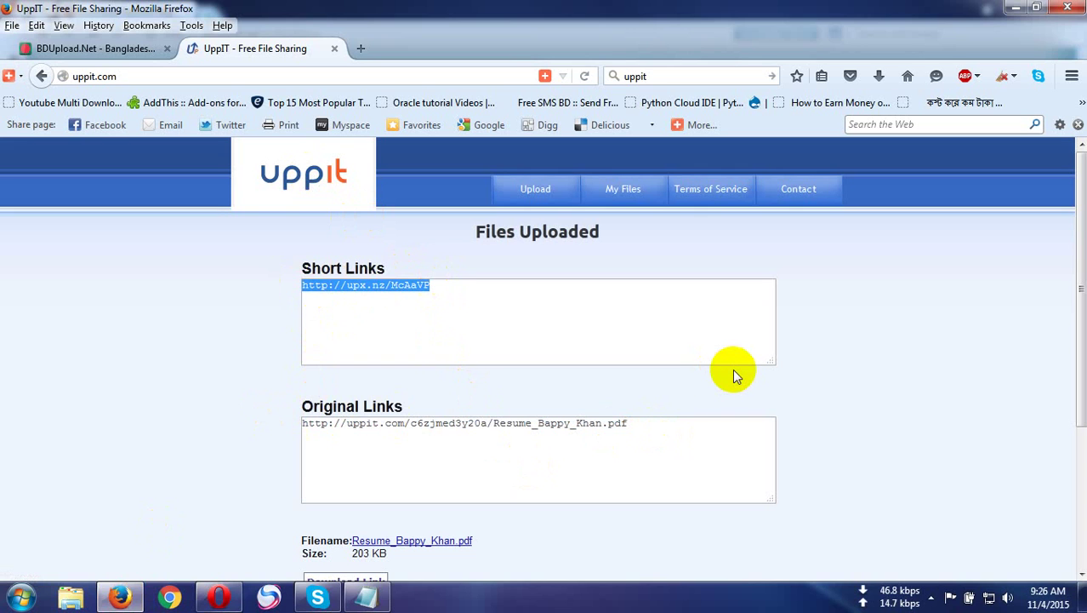
# - Switch to Opera and open the copied UppIT short link in a new tab
pyautogui.click(219, 596)
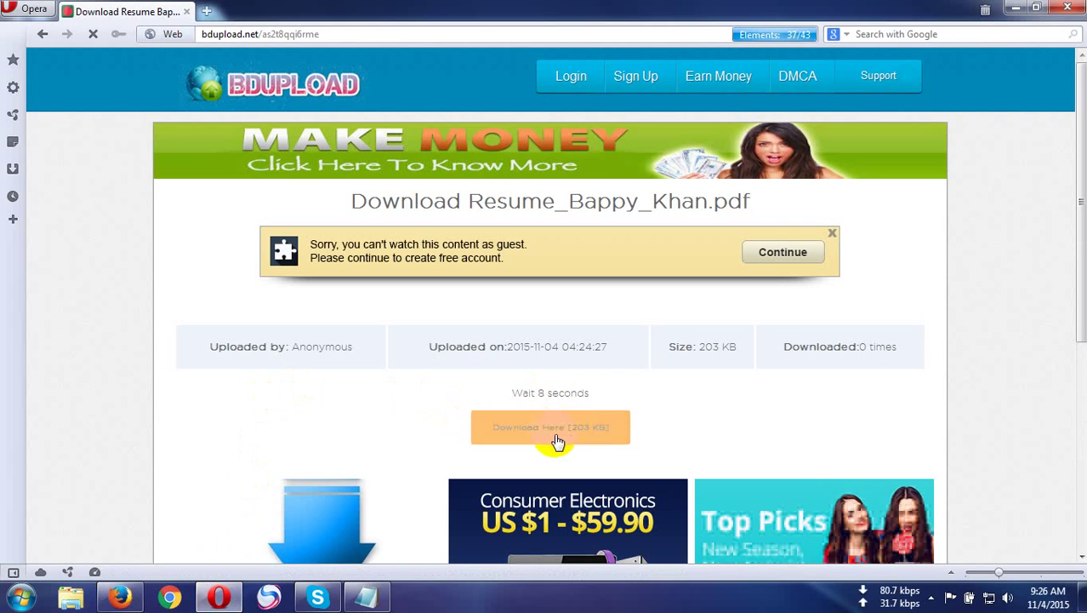
pyautogui.click(206, 12)
pyautogui.rightClick(228, 33)
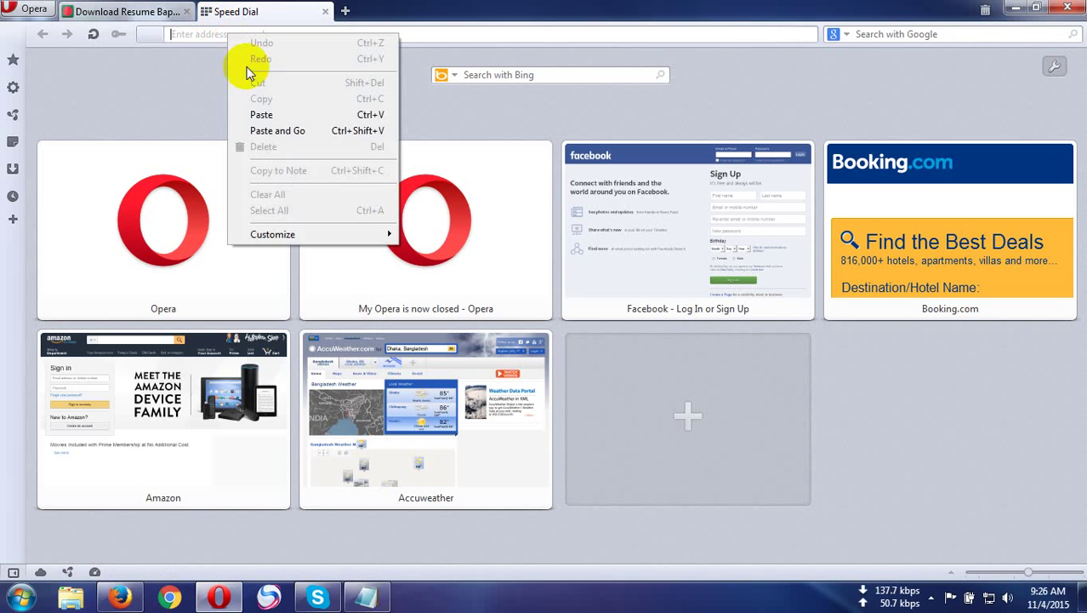
pyautogui.click(272, 133)
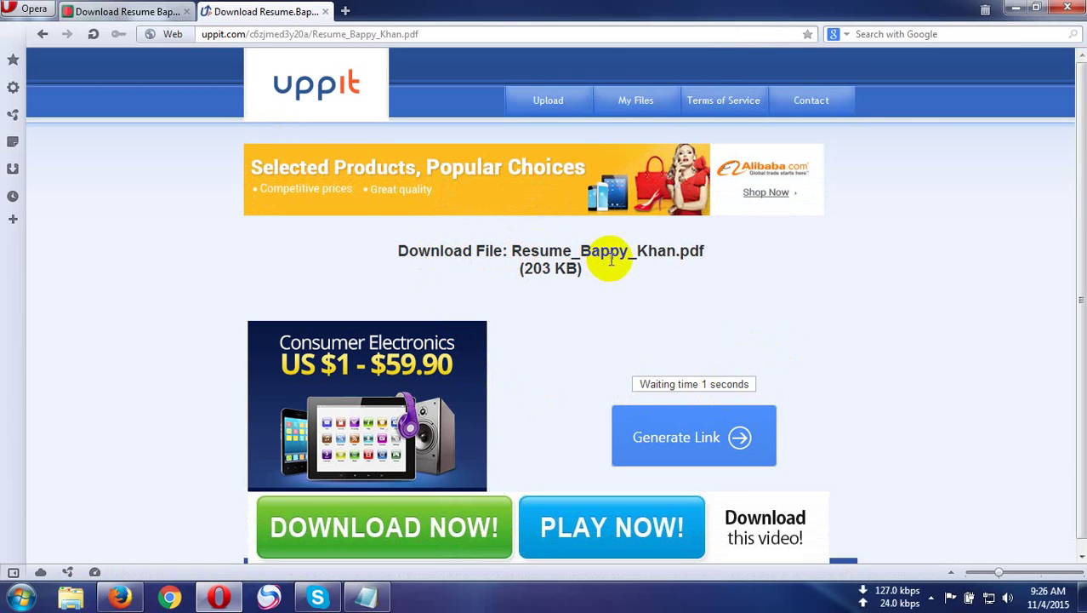
# - Generate the résumé's download link on the UppIT page and close the advertising tab that opens
pyautogui.click(677, 432)
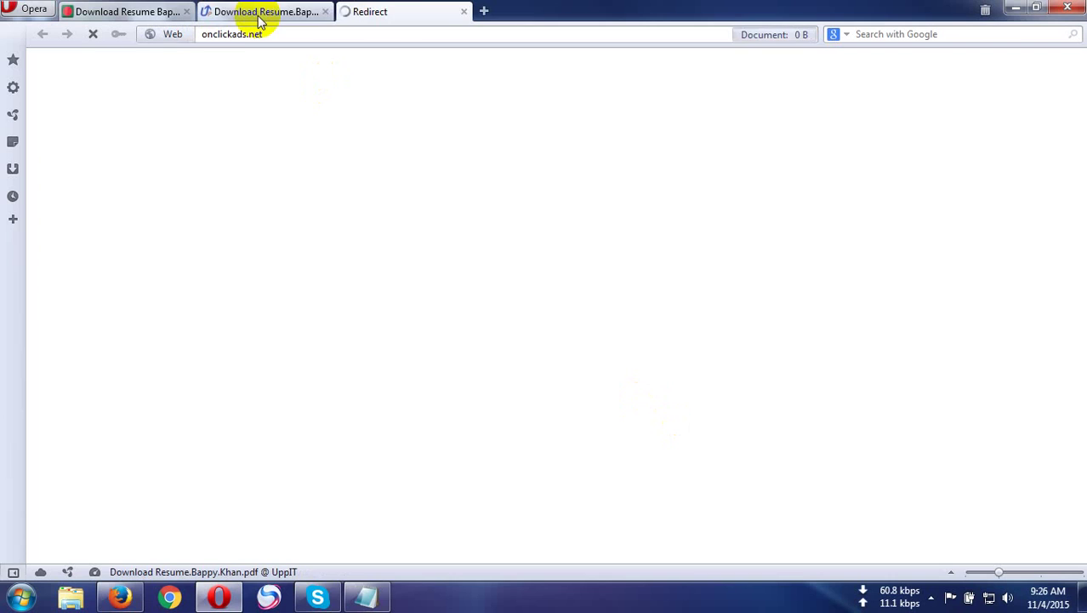
pyautogui.click(259, 12)
pyautogui.click(464, 12)
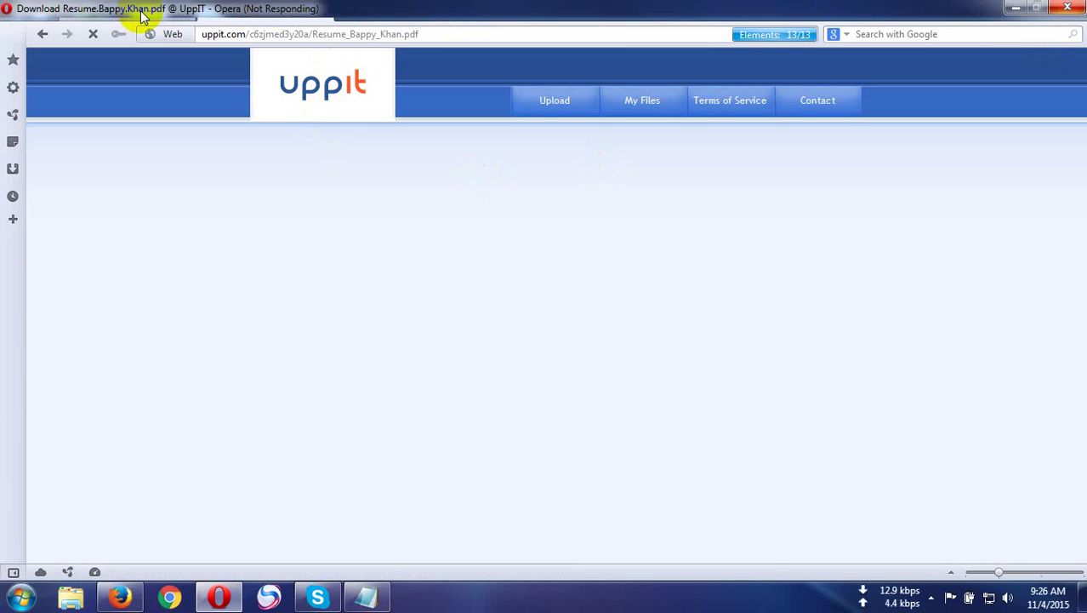
# - Request the 203 KB résumé download on the BDUpload page and close the blank pop-up tab
pyautogui.click(143, 15)
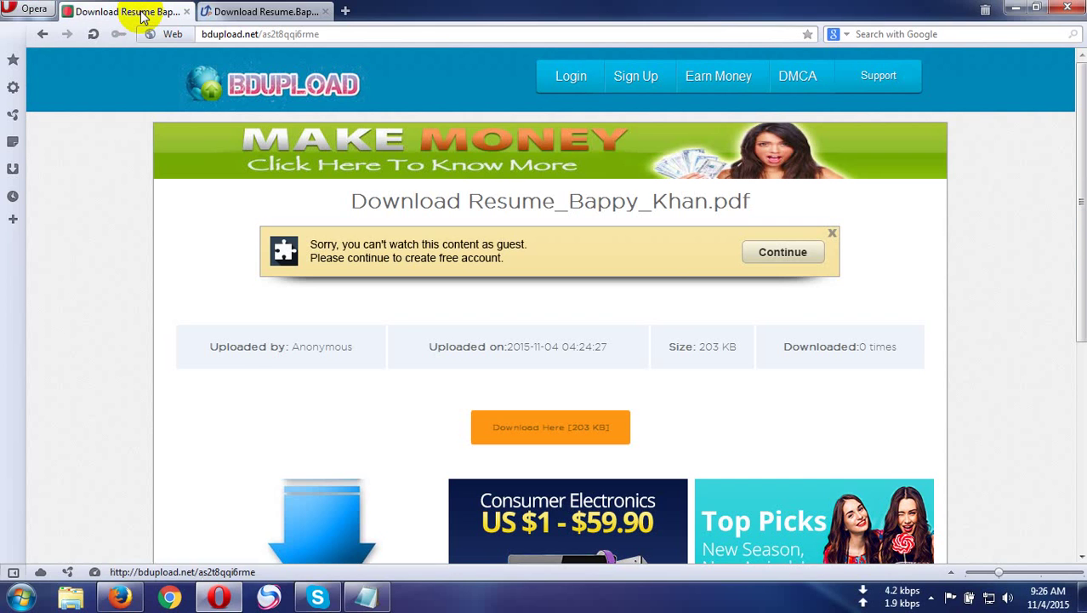
pyautogui.click(539, 440)
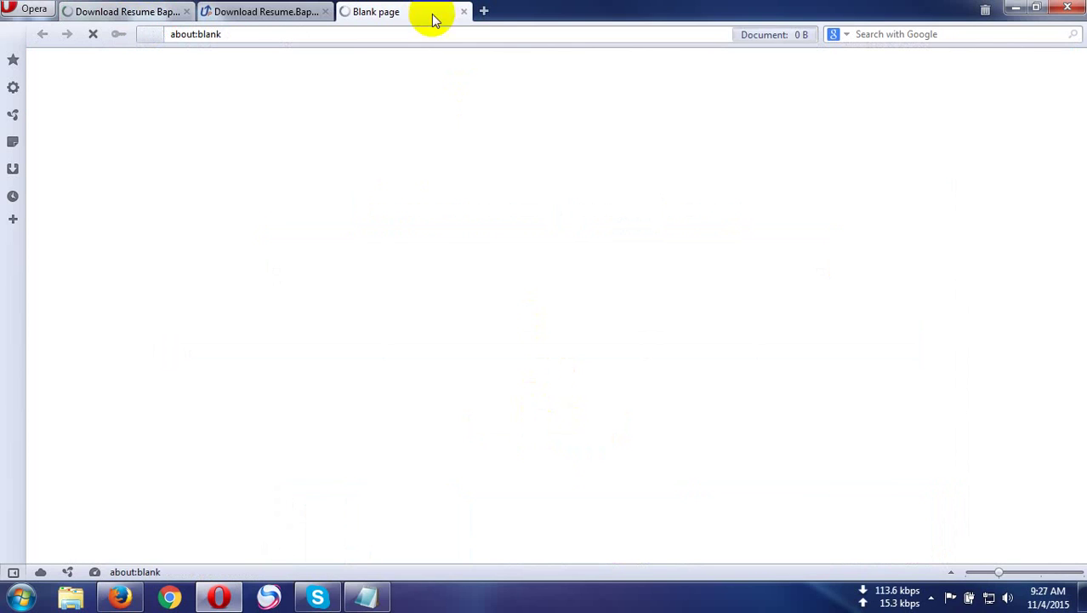
pyautogui.click(462, 14)
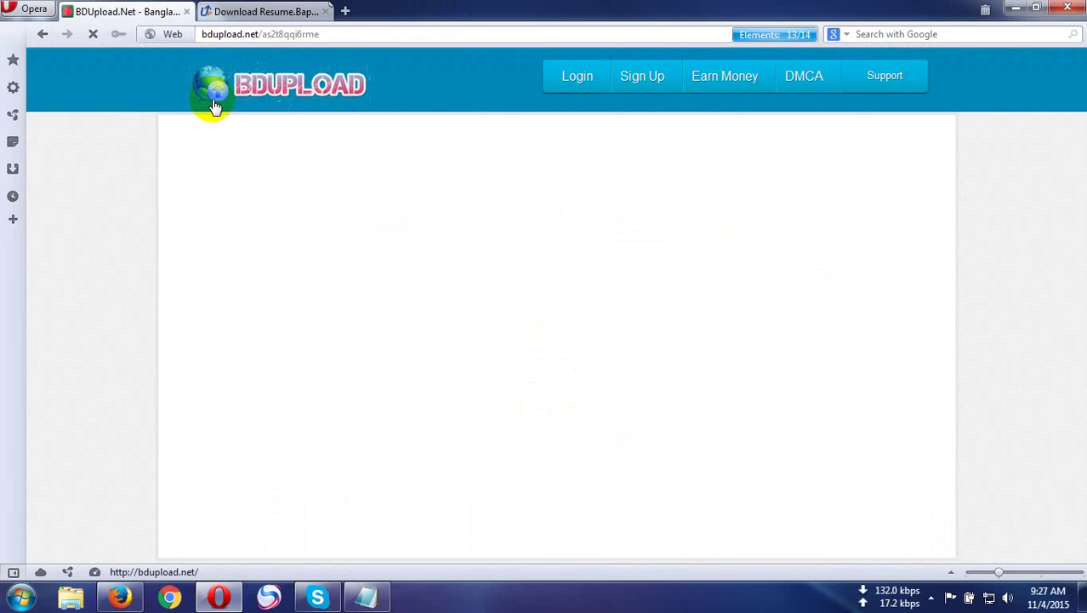
# - Return to the UppIT page, try its generated 203 KB download link and close the UppIT page
pyautogui.click(272, 11)
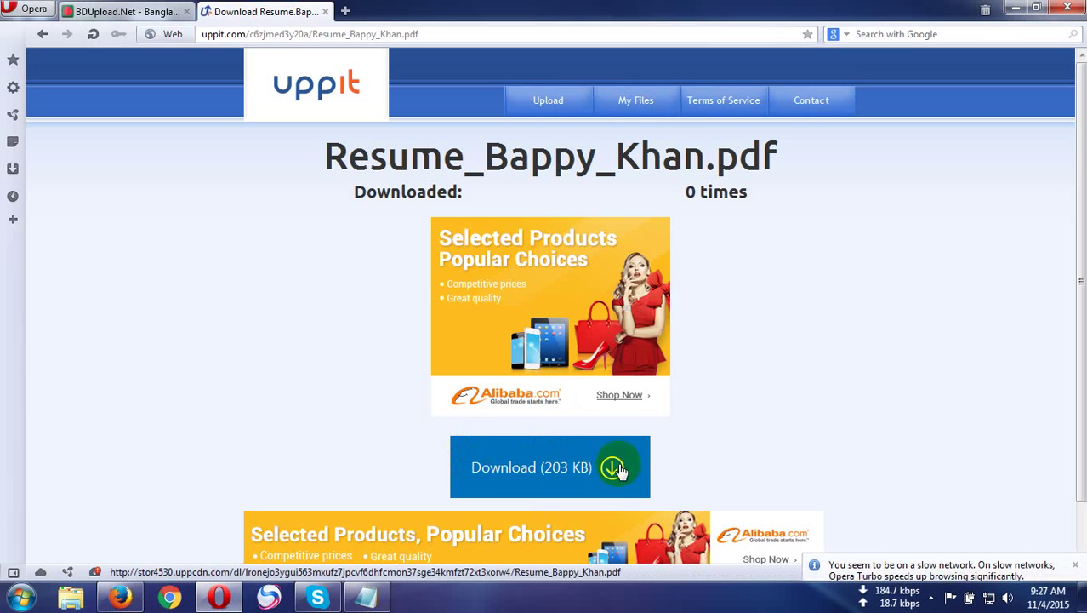
pyautogui.click(500, 481)
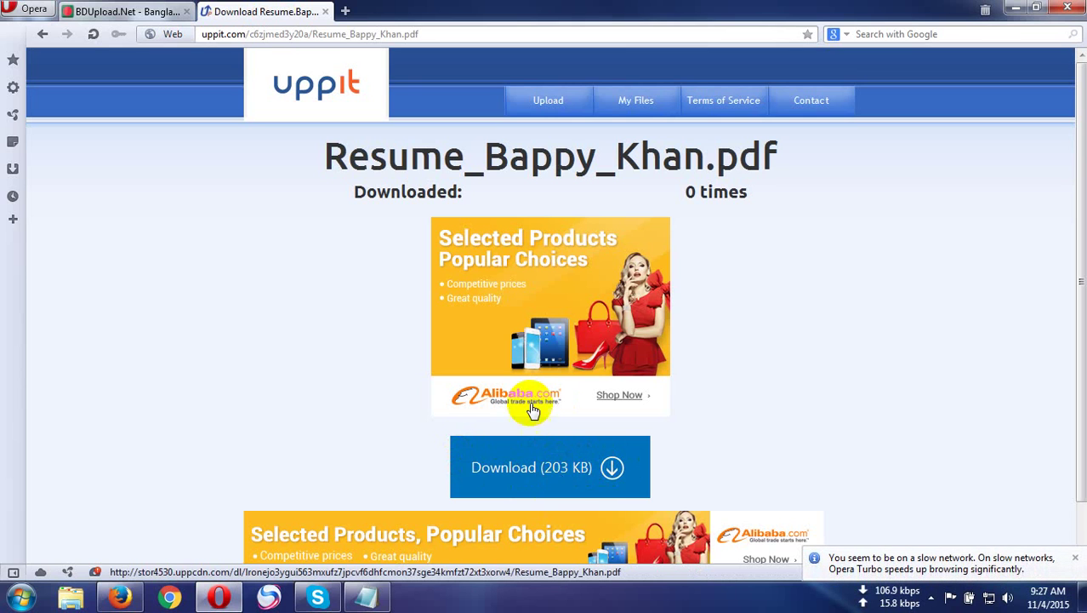
pyautogui.click(328, 13)
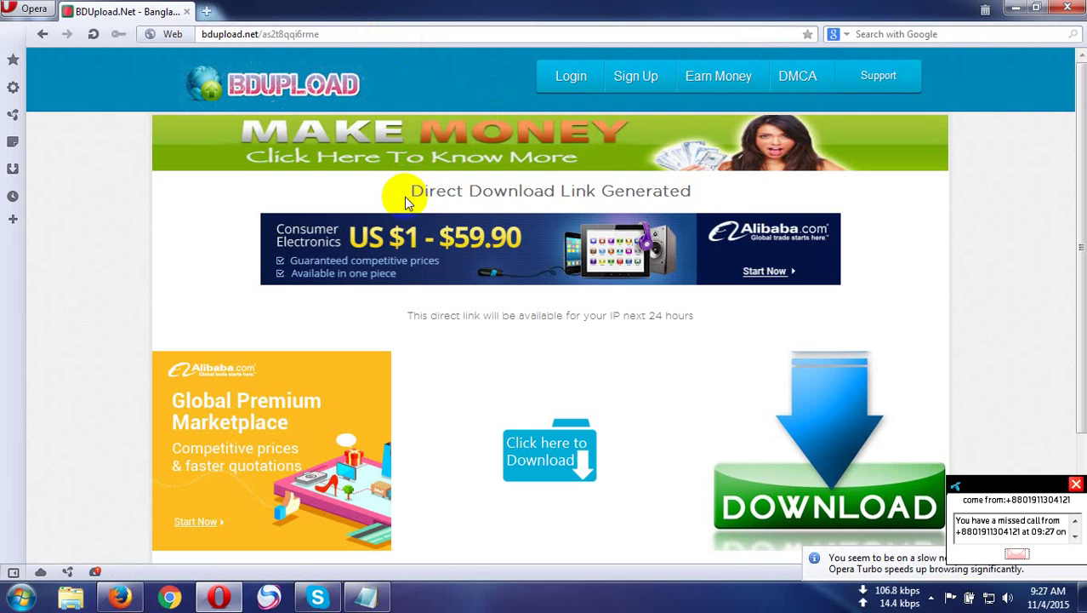
# - Dismiss the pop-up ad on BDUpload, open the generated direct download for the résumé PDF and cancel the file-saving prompt
pyautogui.click(105, 275)
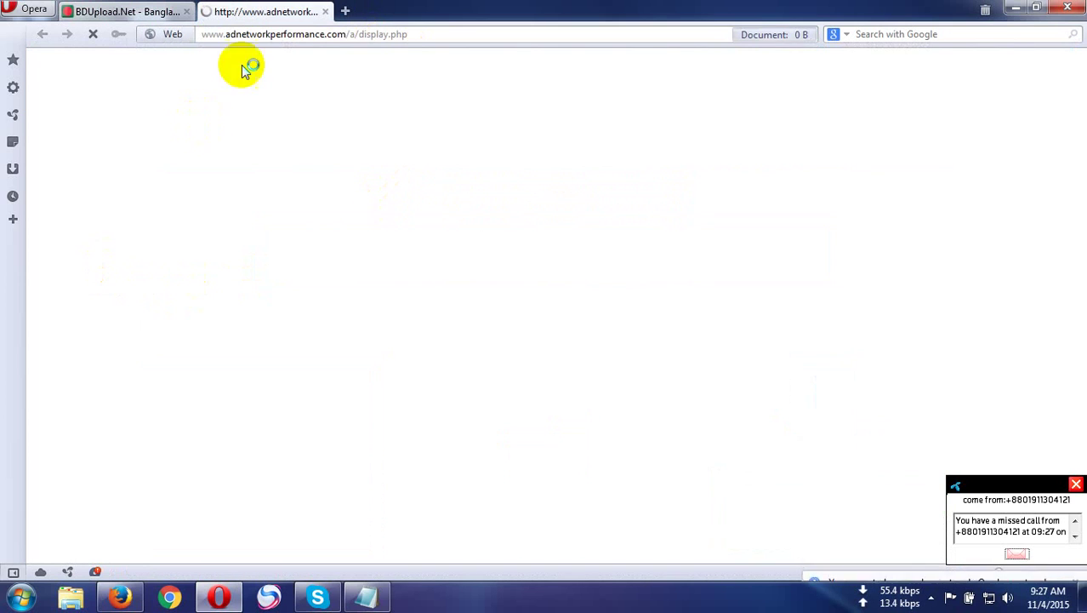
pyautogui.click(325, 11)
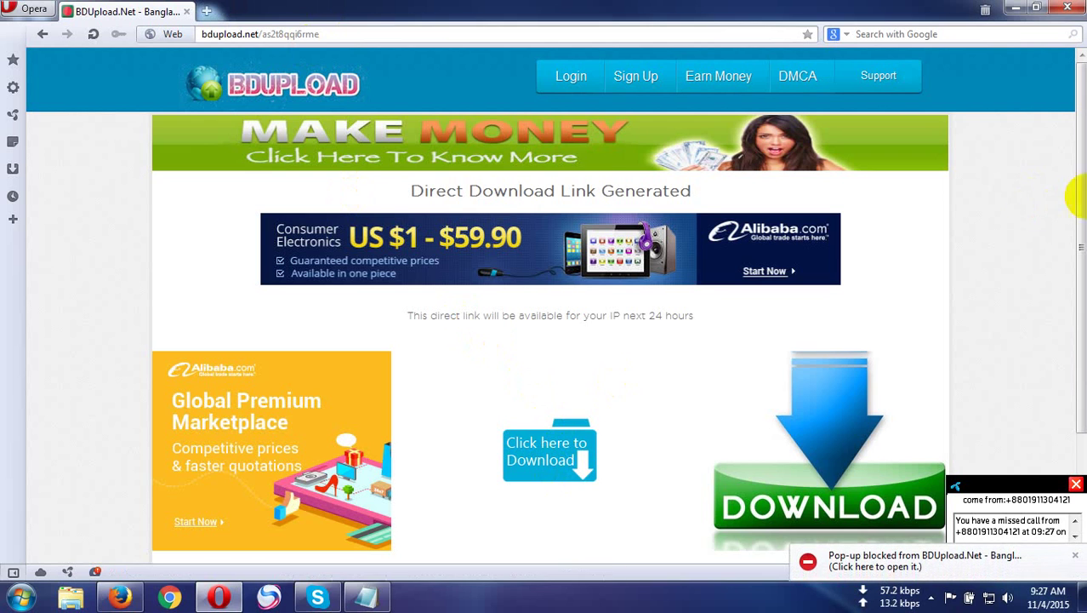
pyautogui.moveTo(1076, 211); pyautogui.dragTo(735, 328)
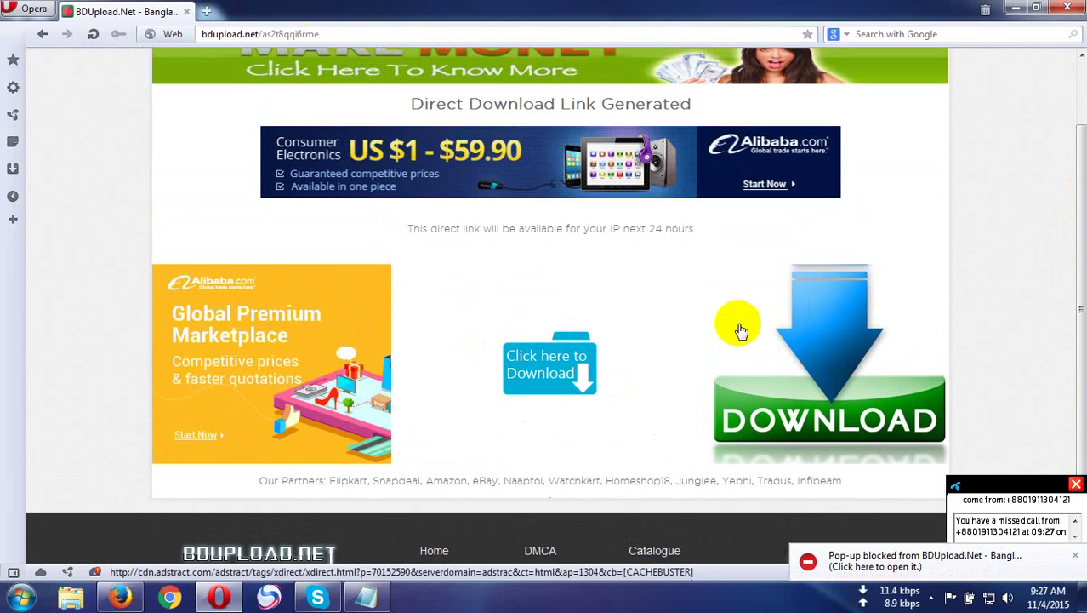
pyautogui.click(551, 364)
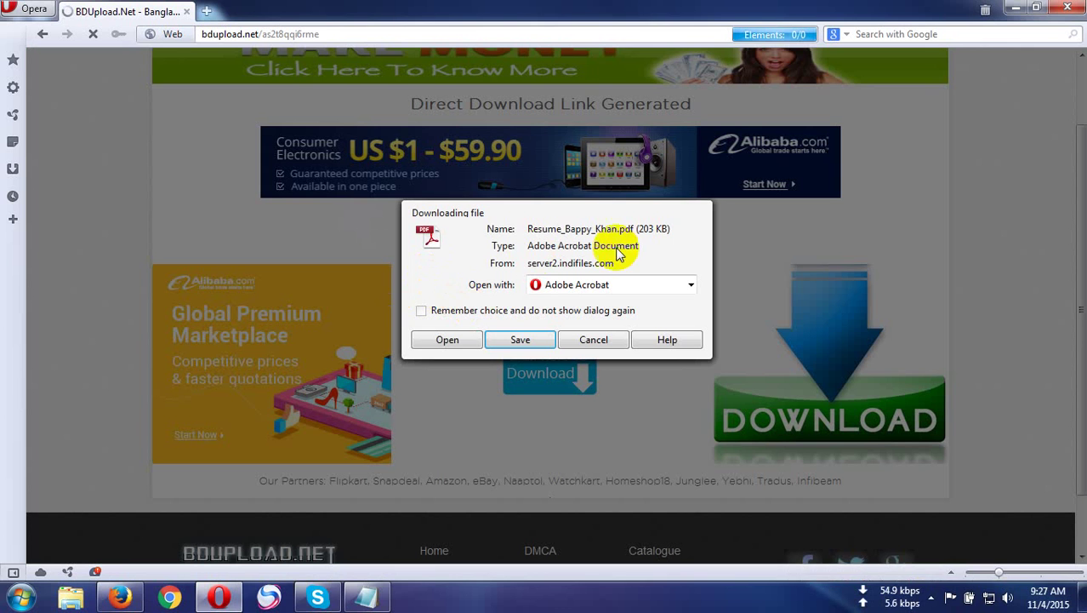
pyautogui.click(598, 345)
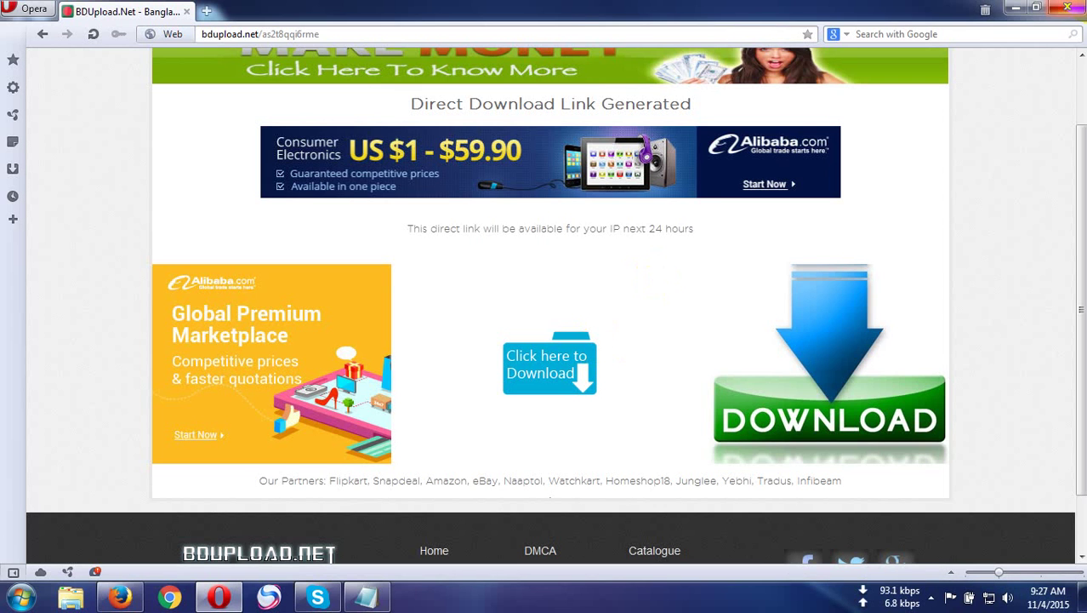
pyautogui.click(932, 598)
pyautogui.click(891, 516)
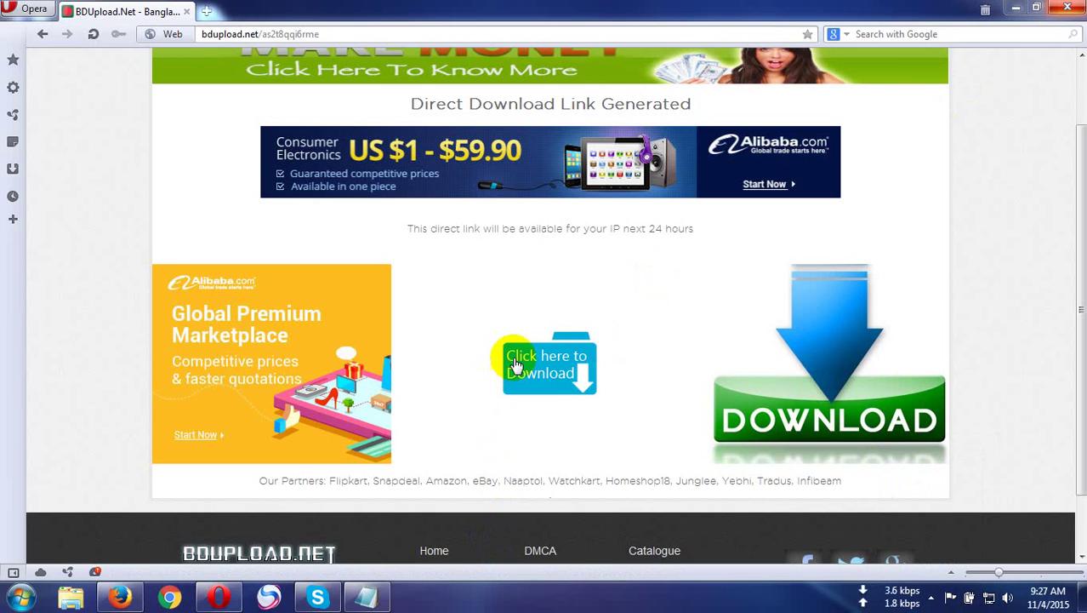
pyautogui.click(932, 597)
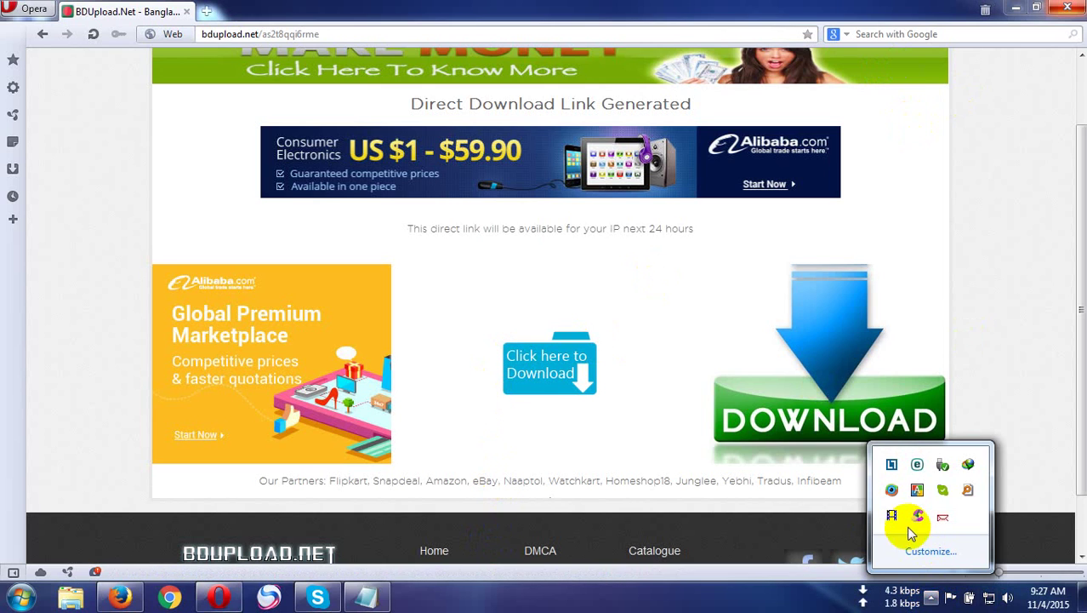